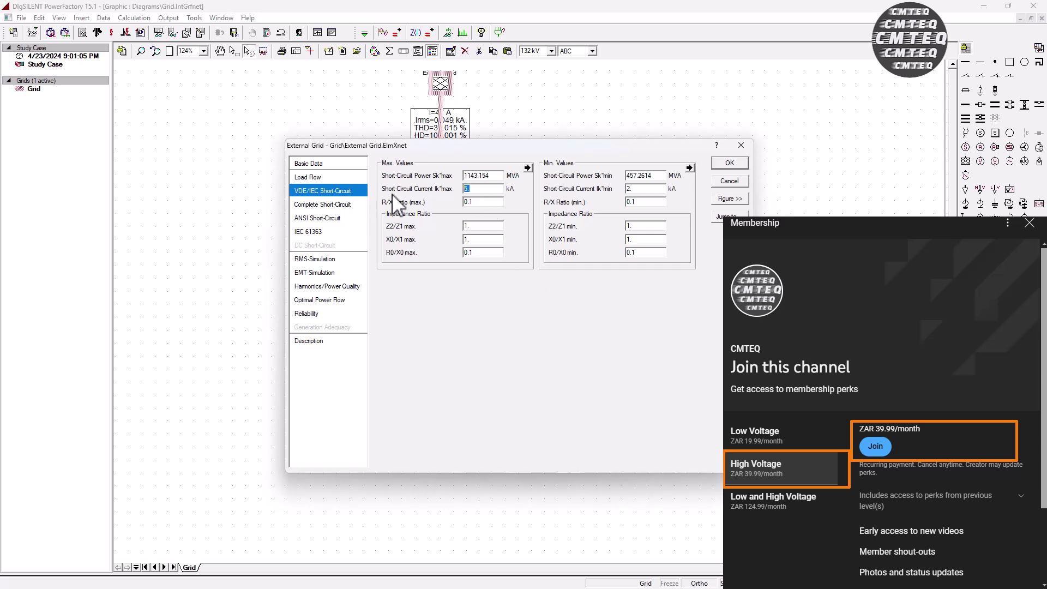
# Step: Execute the IEC 60909 three-phase short-circuit calculation at Bus4/BB for maximum short-circuit currents
pyautogui.doubleClick(466, 188)
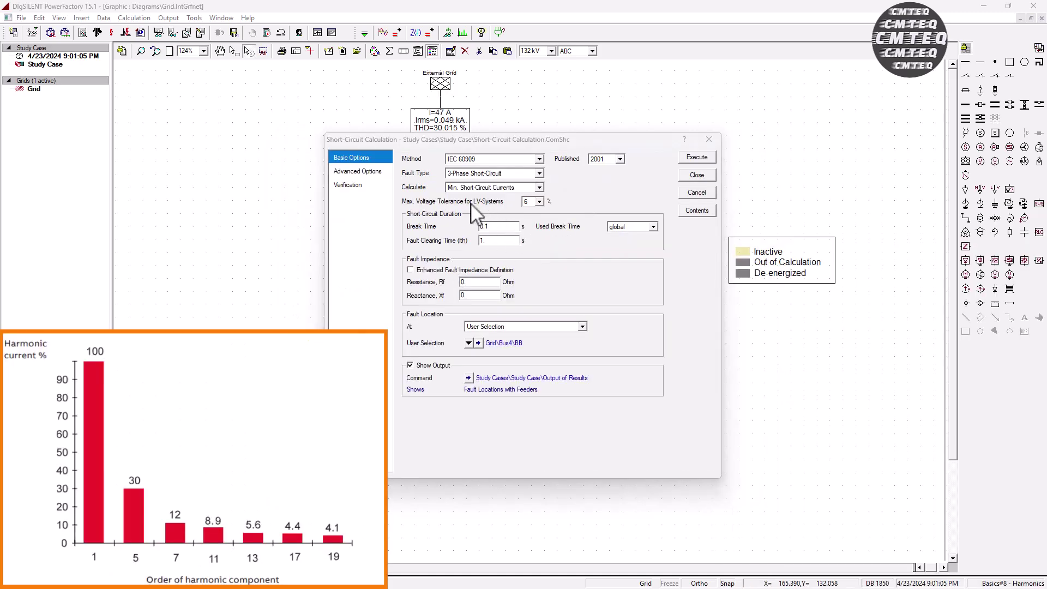
pyautogui.click(539, 187)
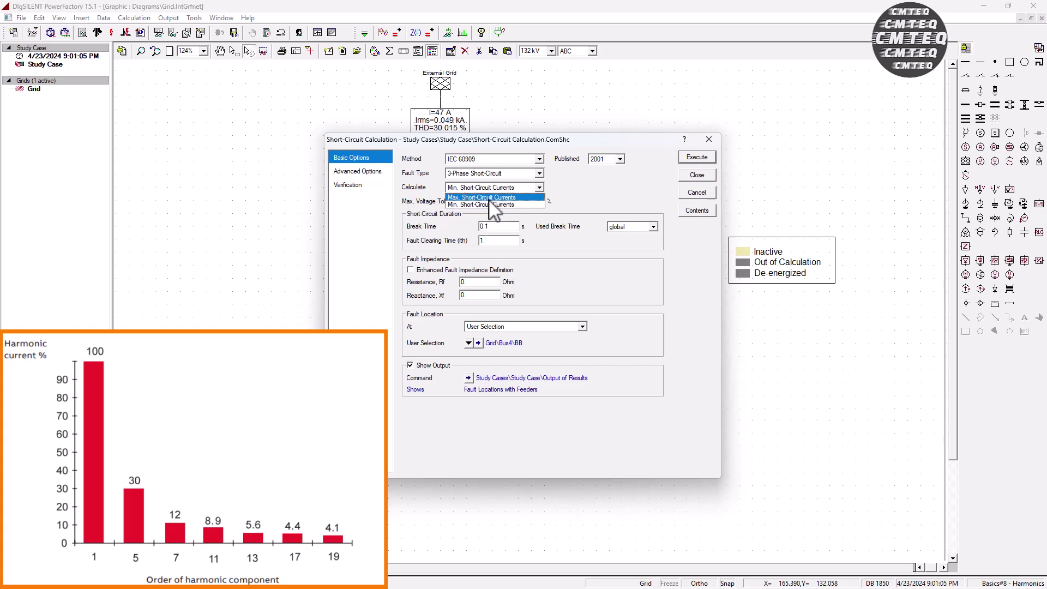
pyautogui.click(472, 200)
pyautogui.click(707, 161)
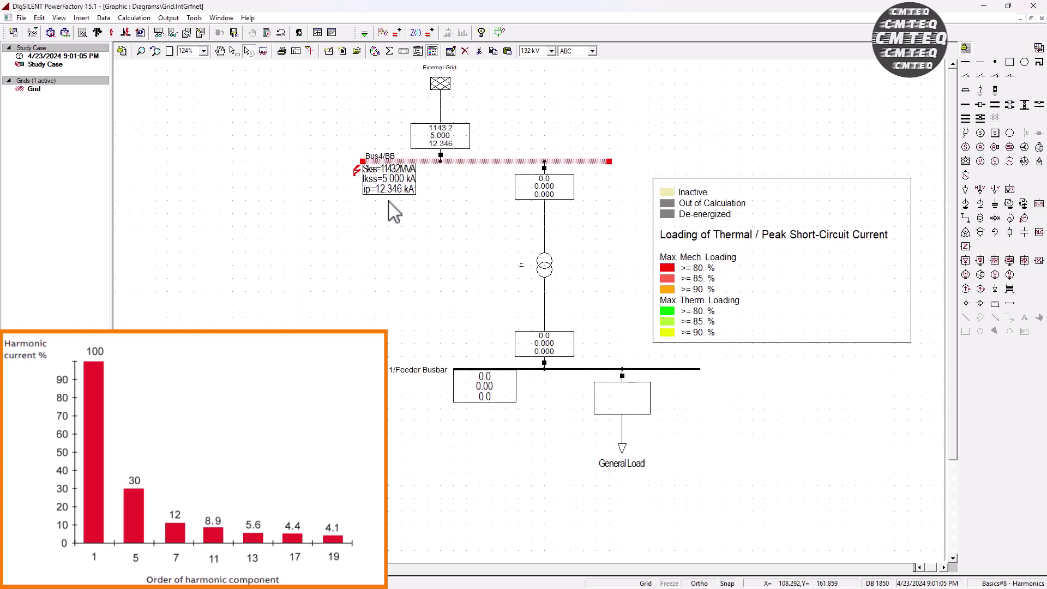
pyautogui.moveTo(403, 188)
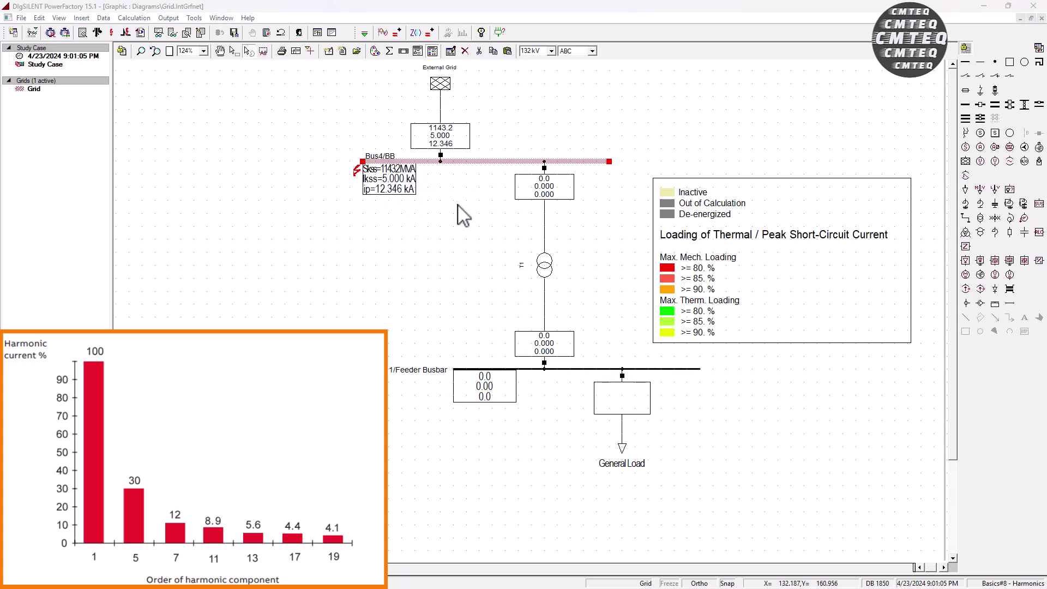
# Step: Set the External Grid's VDE/IEC maximum short-circuit current Ik"max to 43 kA
pyautogui.click(445, 88)
pyautogui.doubleClick(450, 97)
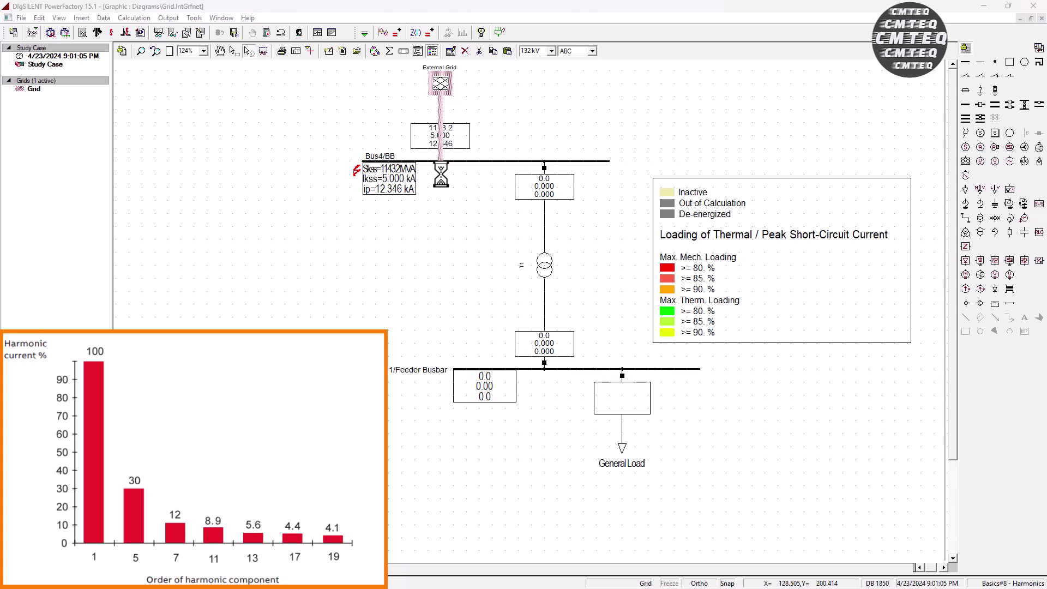
pyautogui.click(341, 192)
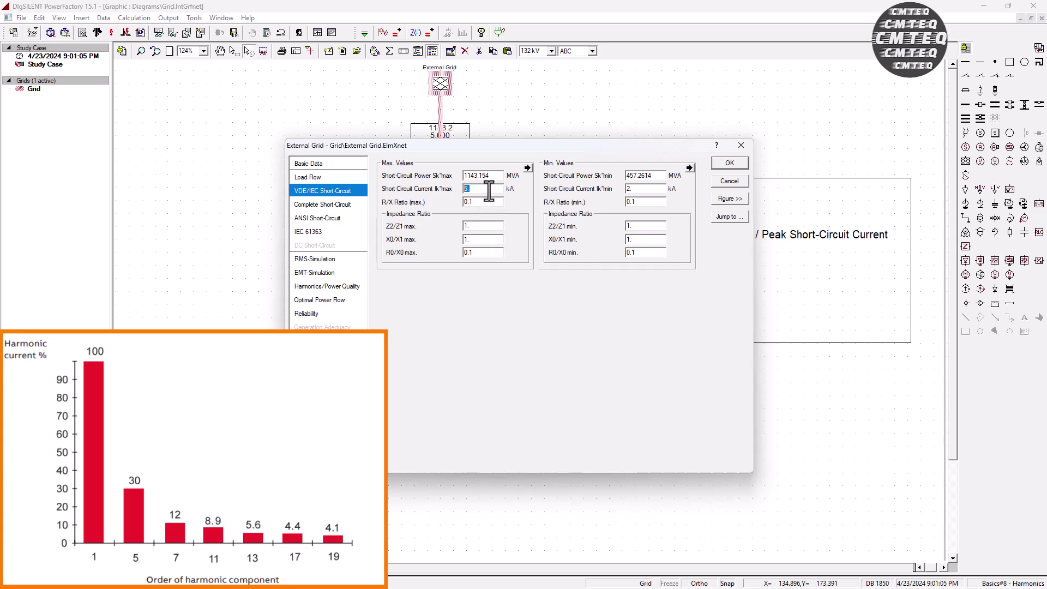
pyautogui.write('43')
pyautogui.click(730, 163)
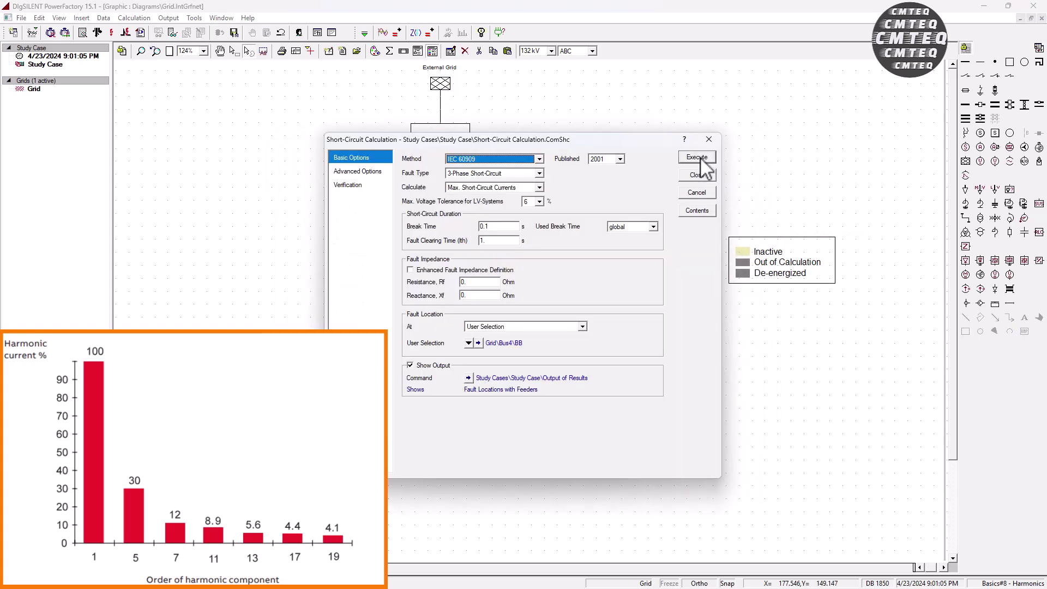
# Step: Execute the maximum three-phase short-circuit calculation at Bus4/BB again, followed by a harmonic load flow
pyautogui.click(697, 158)
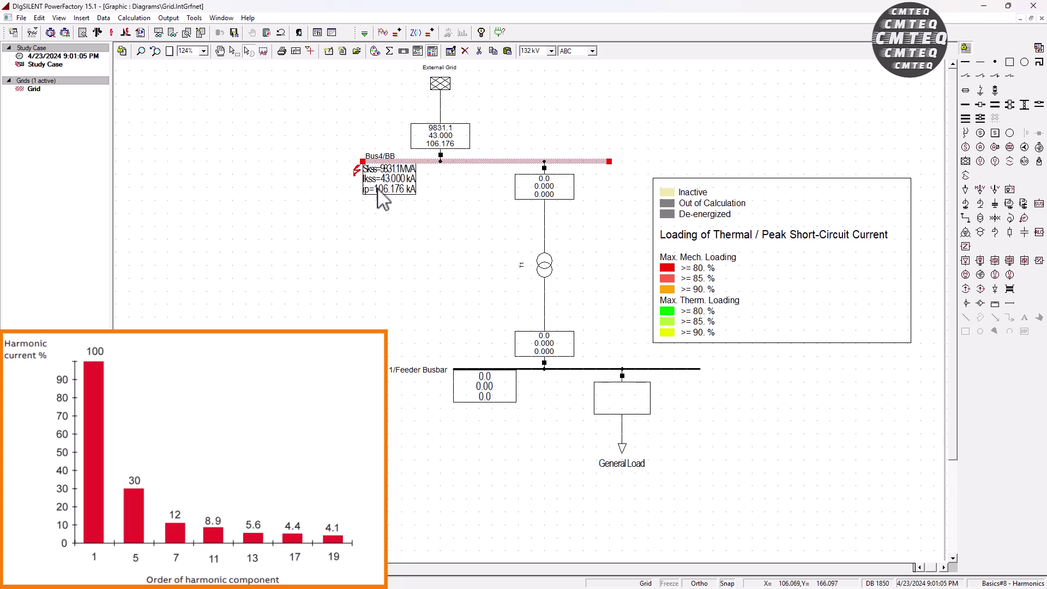
pyautogui.click(453, 181)
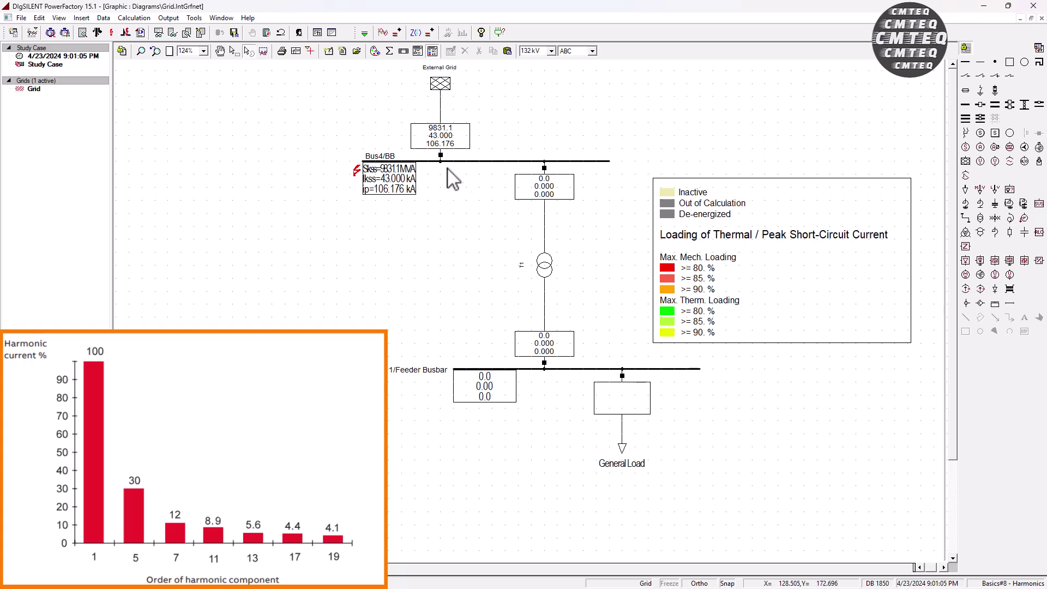
pyautogui.click(383, 33)
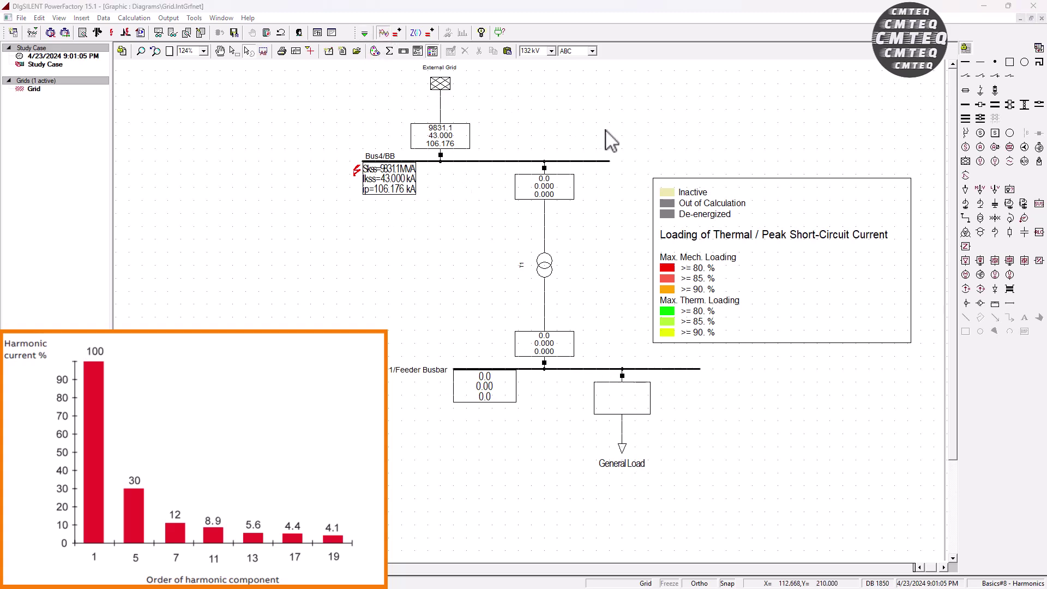
pyautogui.click(704, 195)
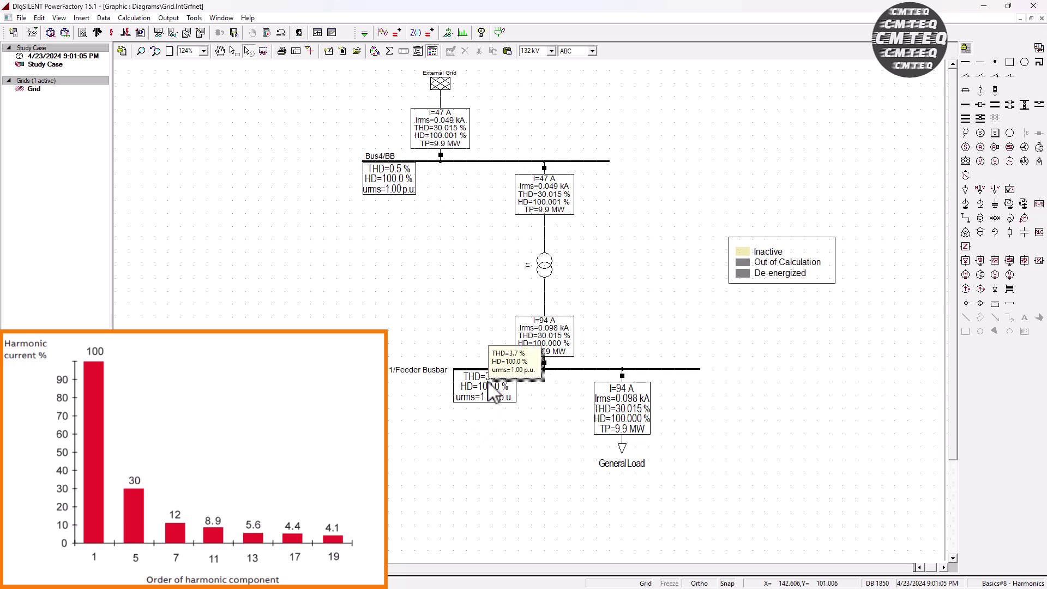
# Step: Set the External Grid's VDE/IEC maximum short-circuit current Ik"max to 5 kA
pyautogui.click(443, 86)
pyautogui.doubleClick(441, 85)
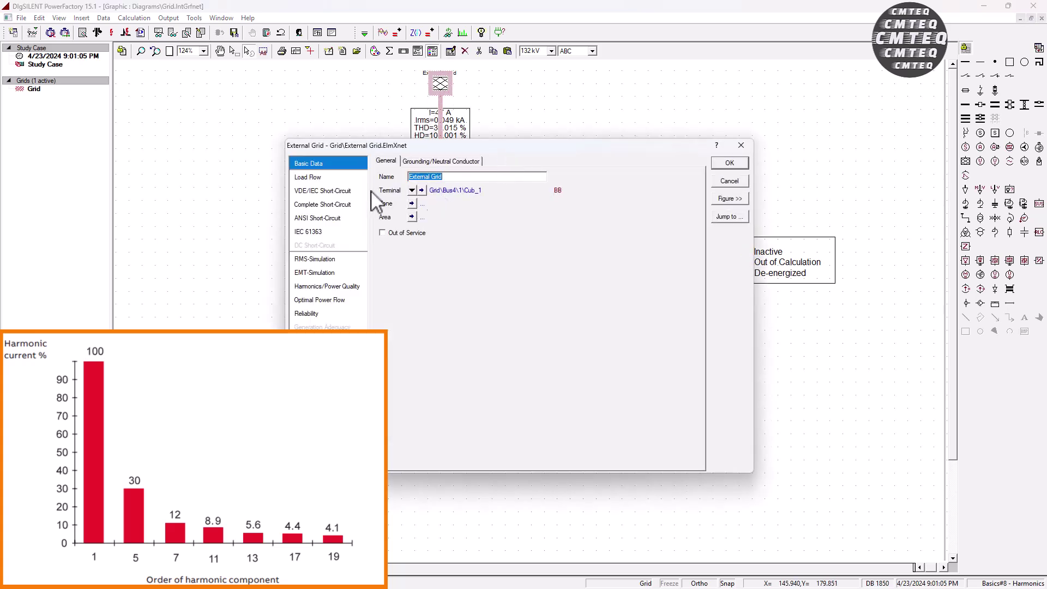
pyautogui.click(328, 191)
pyautogui.doubleClick(472, 189)
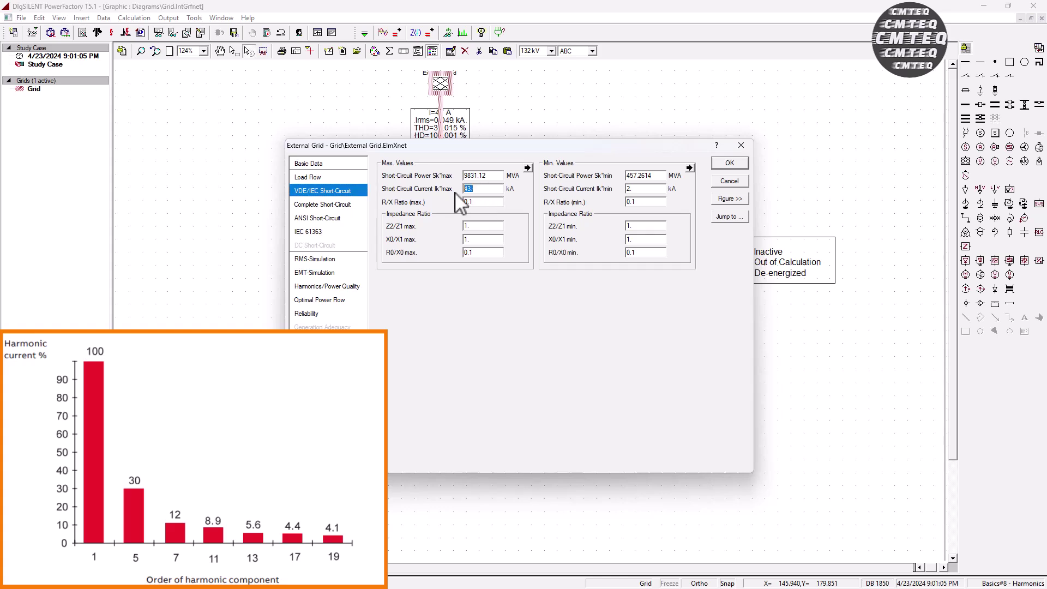
pyautogui.write('5')
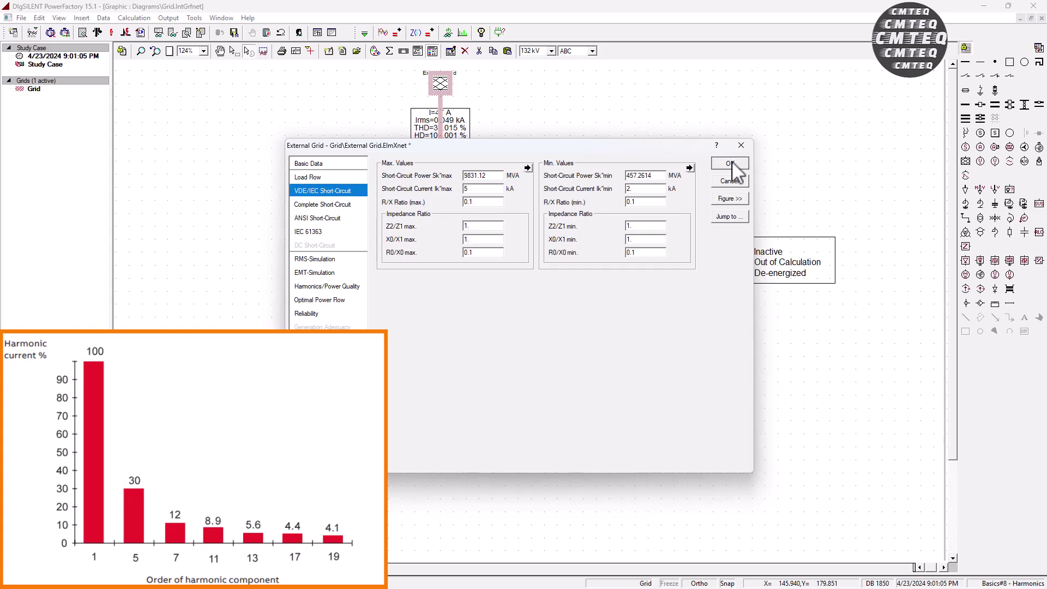
pyautogui.click(730, 162)
# Step: Execute the balanced harmonic load flow for all frequencies at 50 Hz nominal with flicker calculation
pyautogui.click(419, 238)
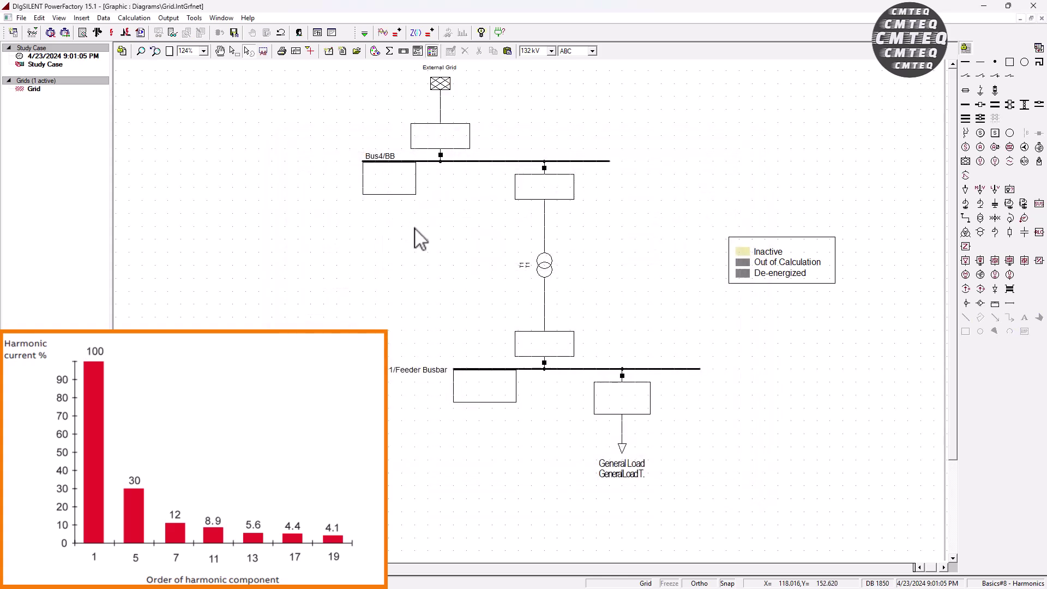
pyautogui.click(386, 34)
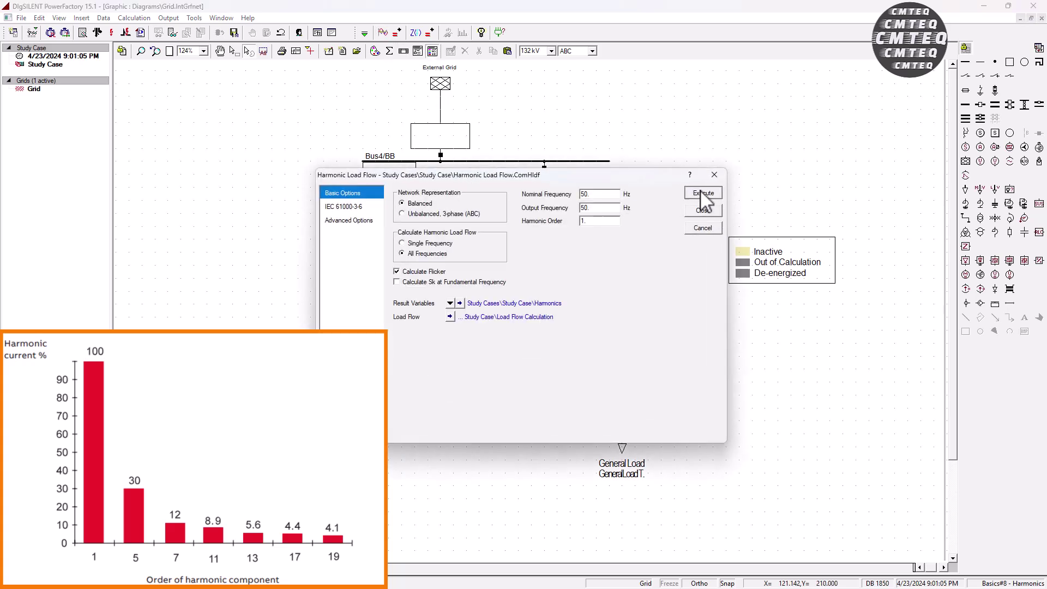
pyautogui.click(702, 195)
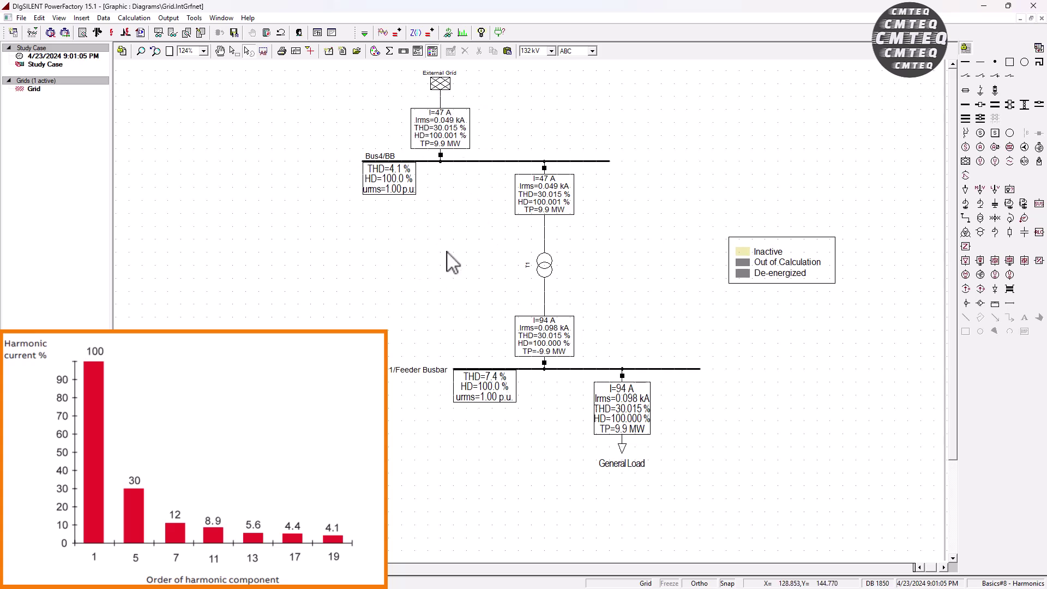
# Step: Review the General Load's harmonic current injection settings on its Harmonics/Power Quality data and leave without changes
pyautogui.doubleClick(620, 436)
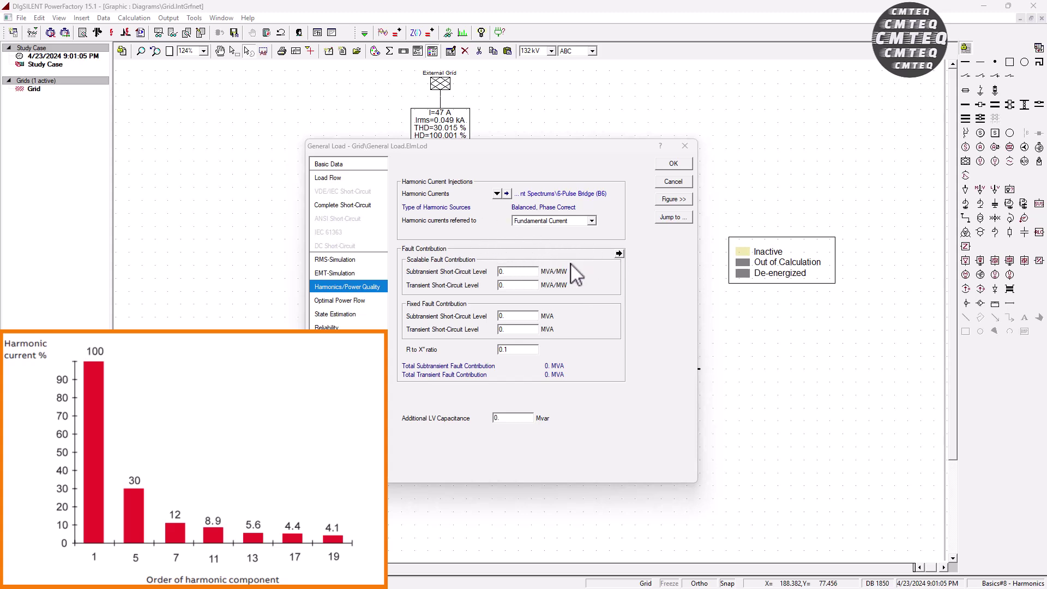
pyautogui.click(676, 183)
# Step: Check the Harmonics results object used by the harmonic load flow, and close both dialogs without executing
pyautogui.click(389, 162)
pyautogui.click(528, 372)
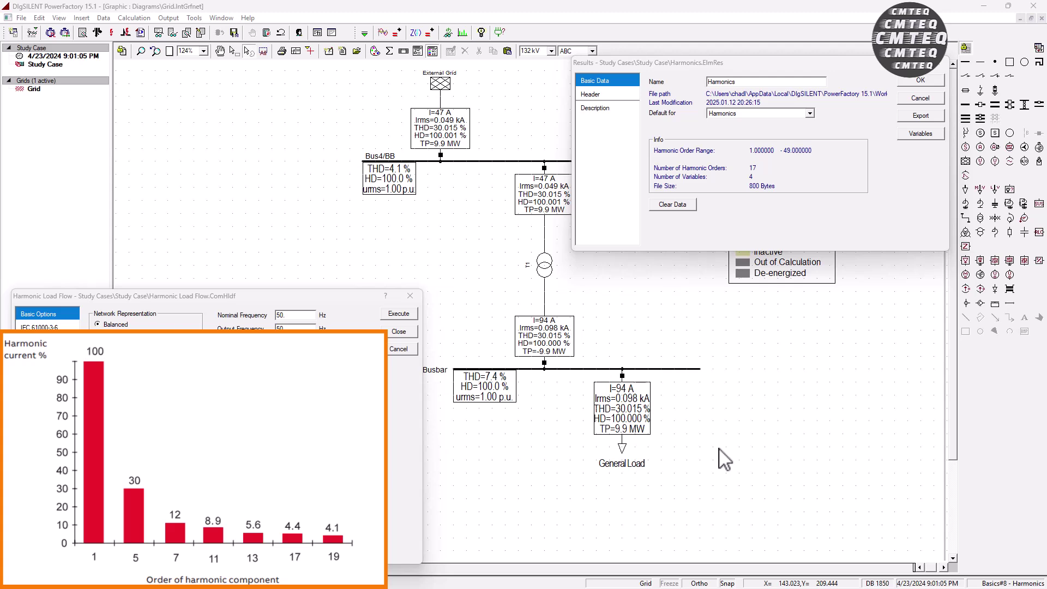
pyautogui.press('Escape')
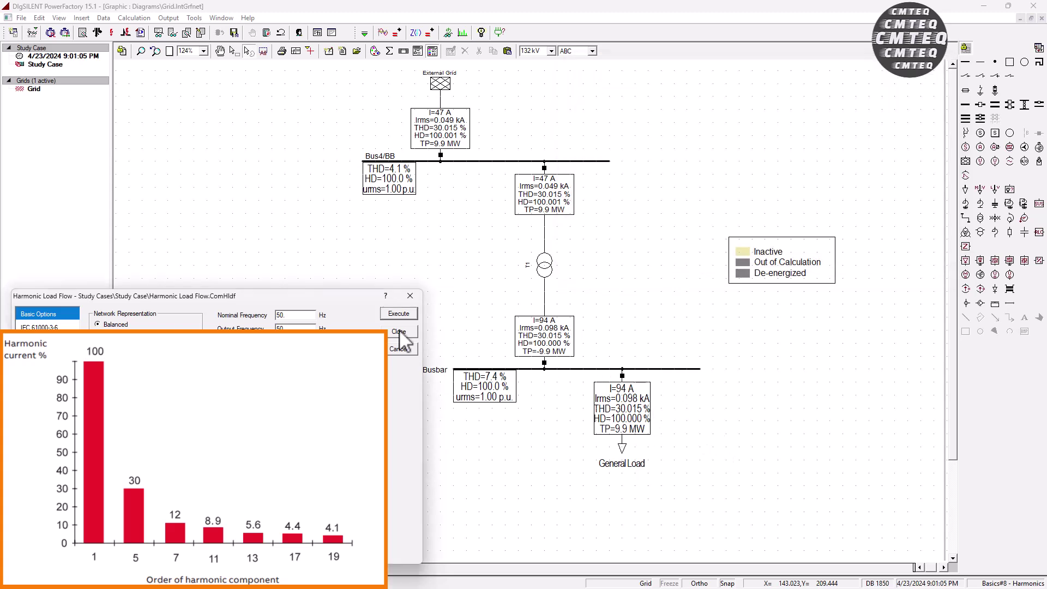
pyautogui.click(398, 332)
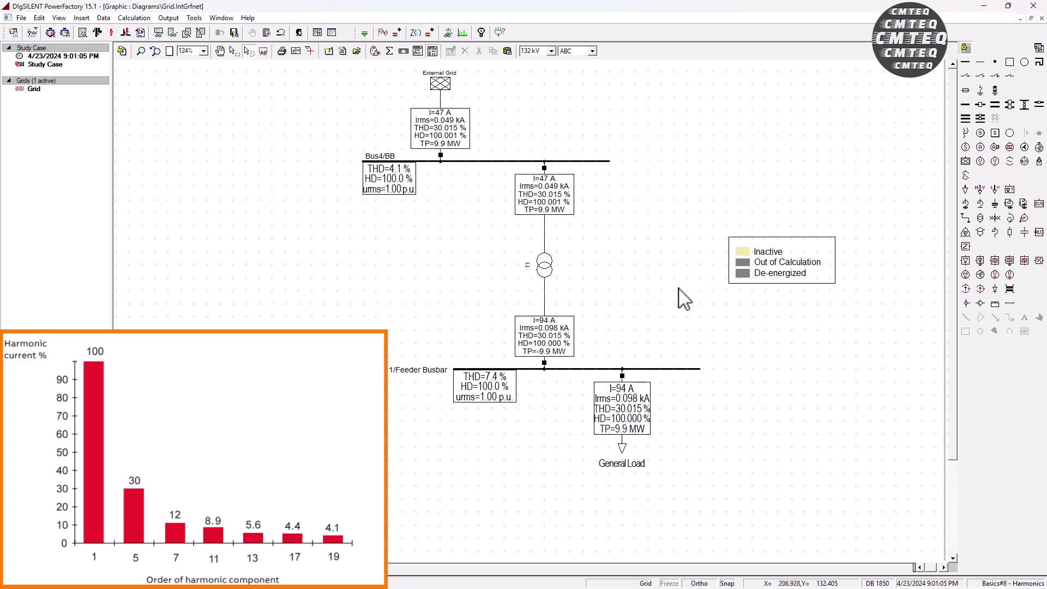
pyautogui.click(443, 87)
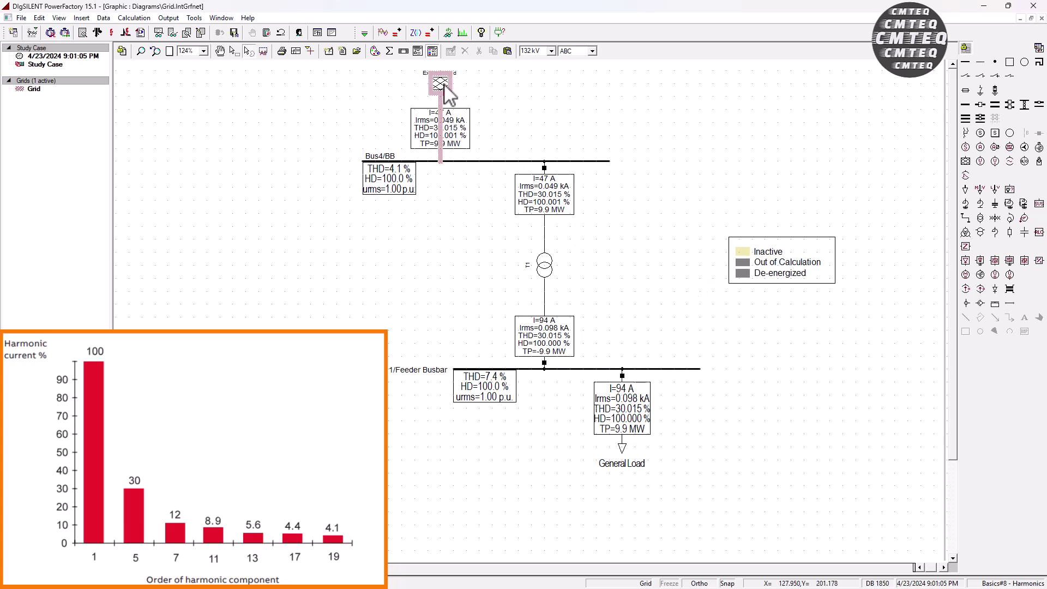
pyautogui.click(487, 116)
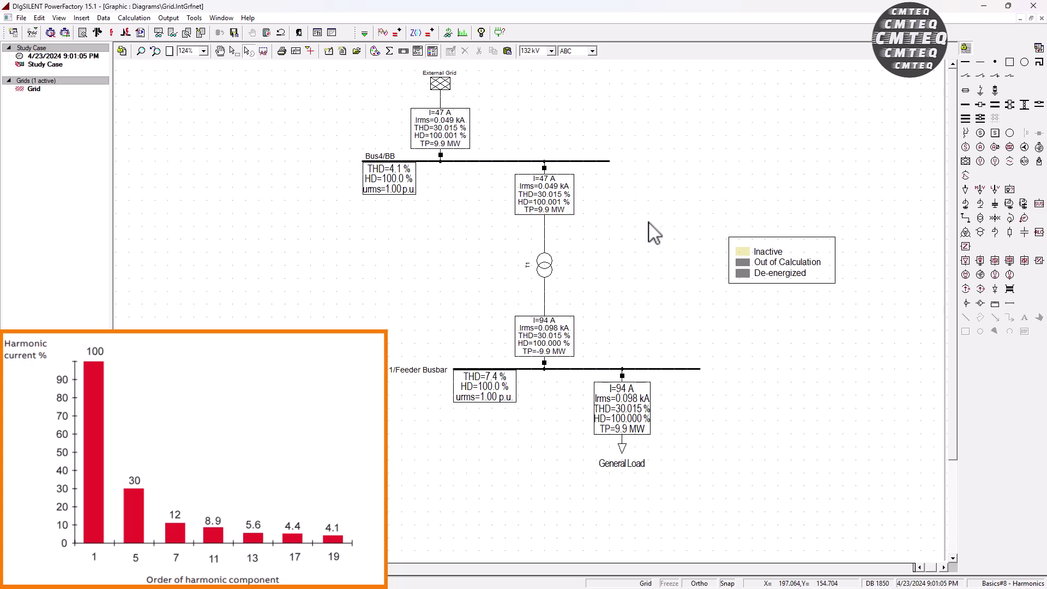